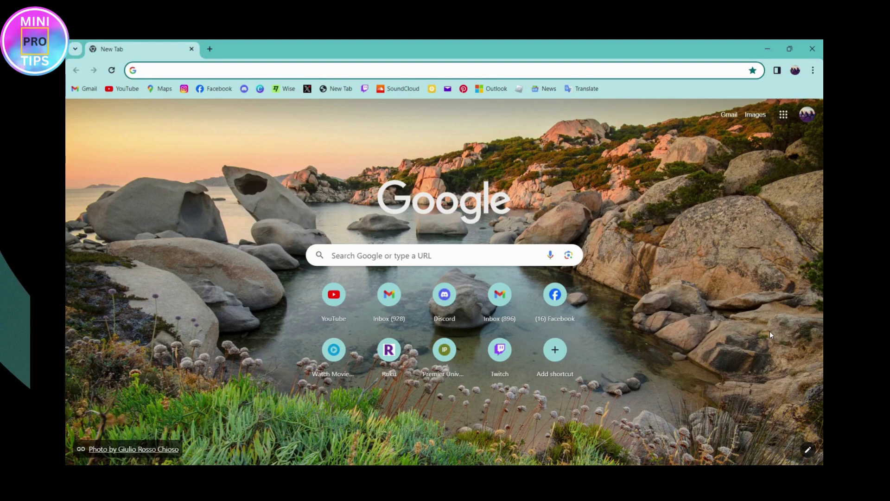
Search Google for 'starmaker', filter to Login results, and open the StarMaker Studios login page.
{"action": "left_click", "coordinate": [485, 253]}
{"action": "type", "text": "s"}
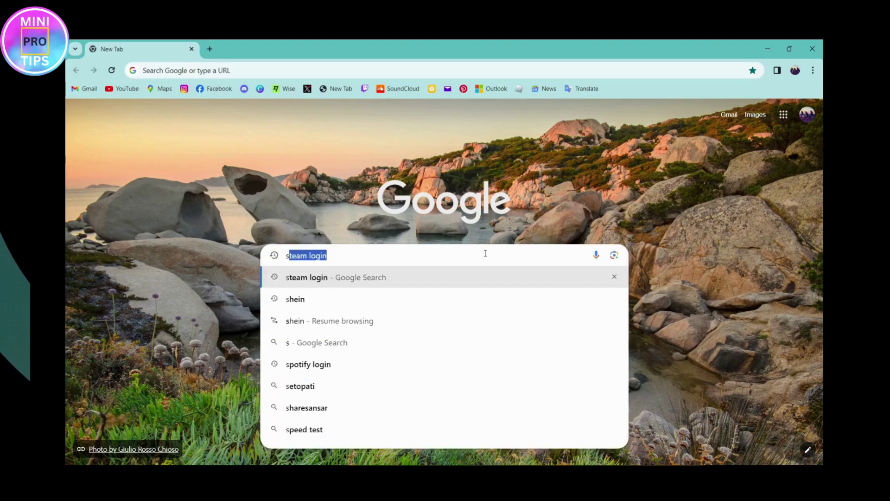
{"action": "type", "text": "tarmaker"}
{"action": "key", "text": "Return"}
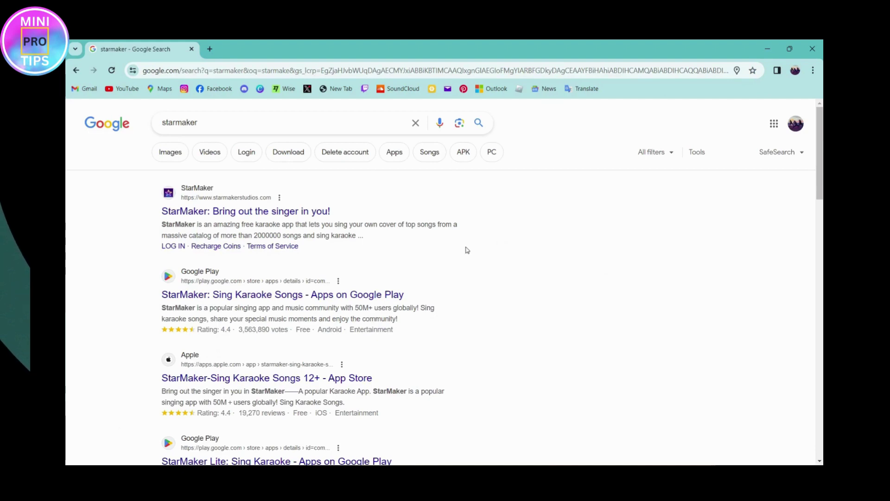
{"action": "left_click", "coordinate": [248, 150]}
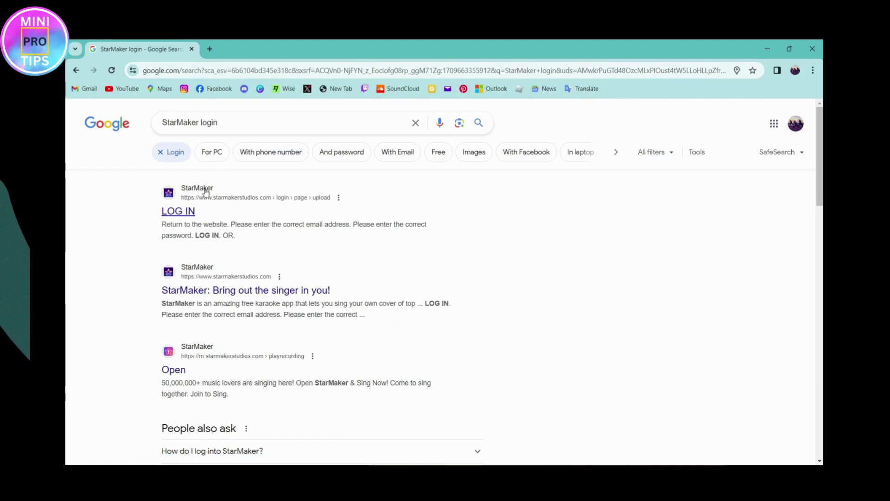
{"action": "left_click", "coordinate": [186, 212]}
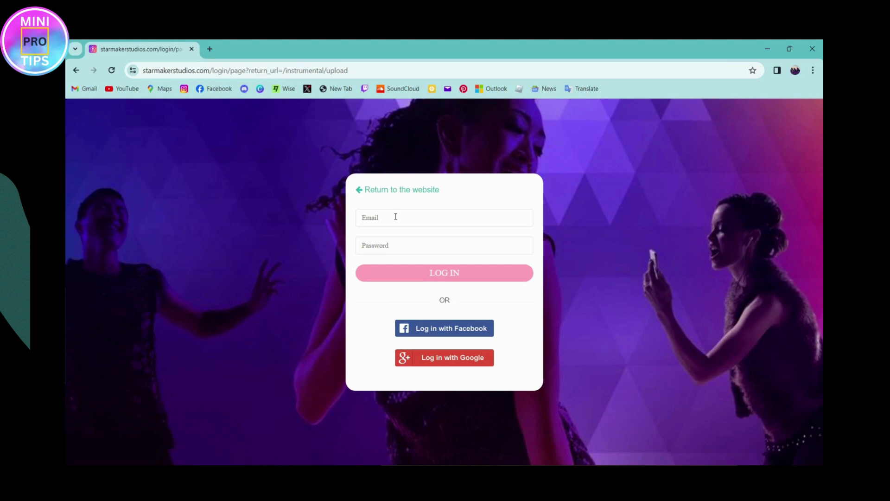
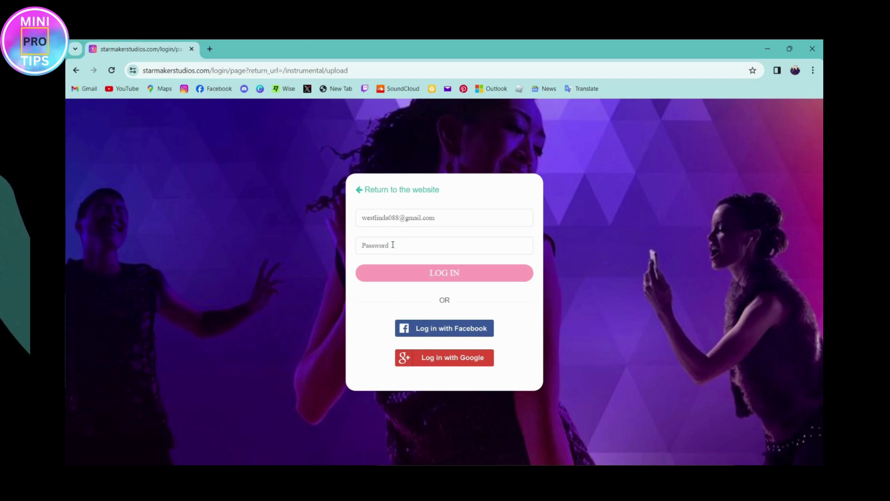
Paste the account password into the StarMaker login form's Password field.
{"action": "key", "text": "ctrl+v"}
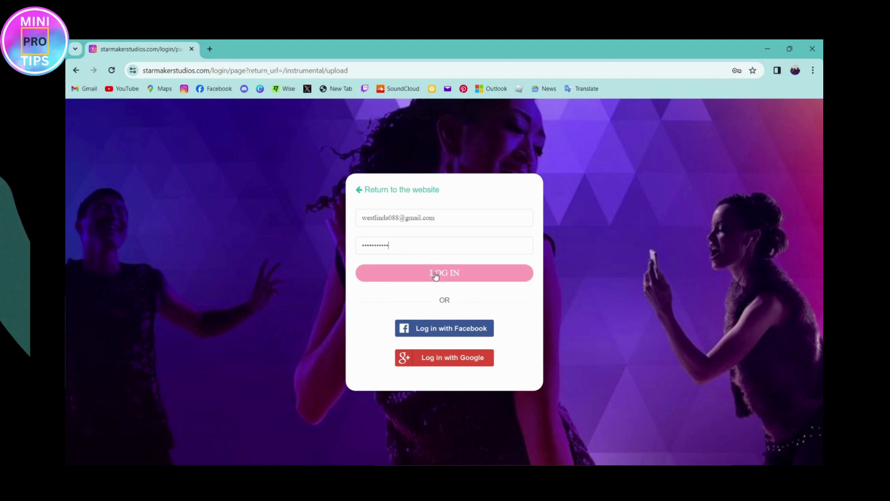